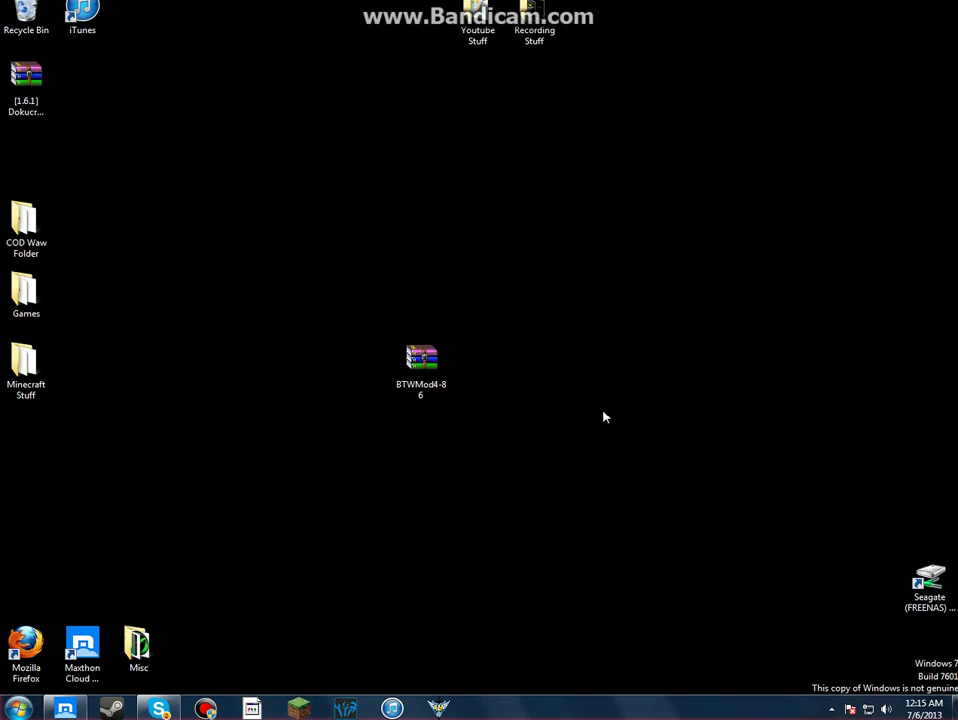
# Step: Open the roaming AppData folder from Start search and browse into .minecraft\versions\1.6.1
pyautogui.moveTo(70, 710)
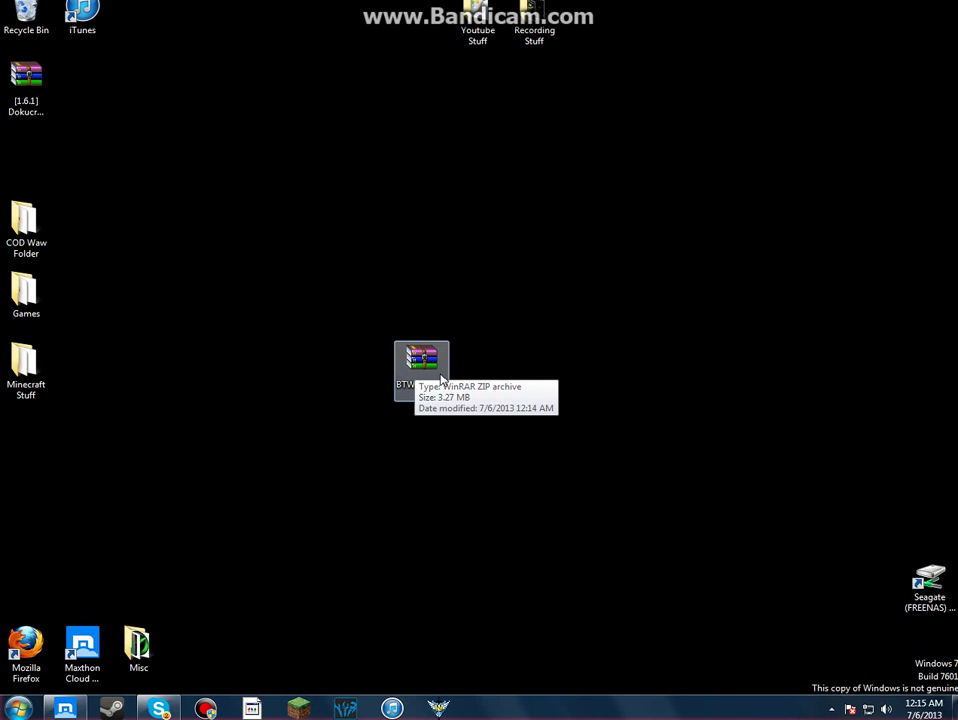
pyautogui.click(20, 709)
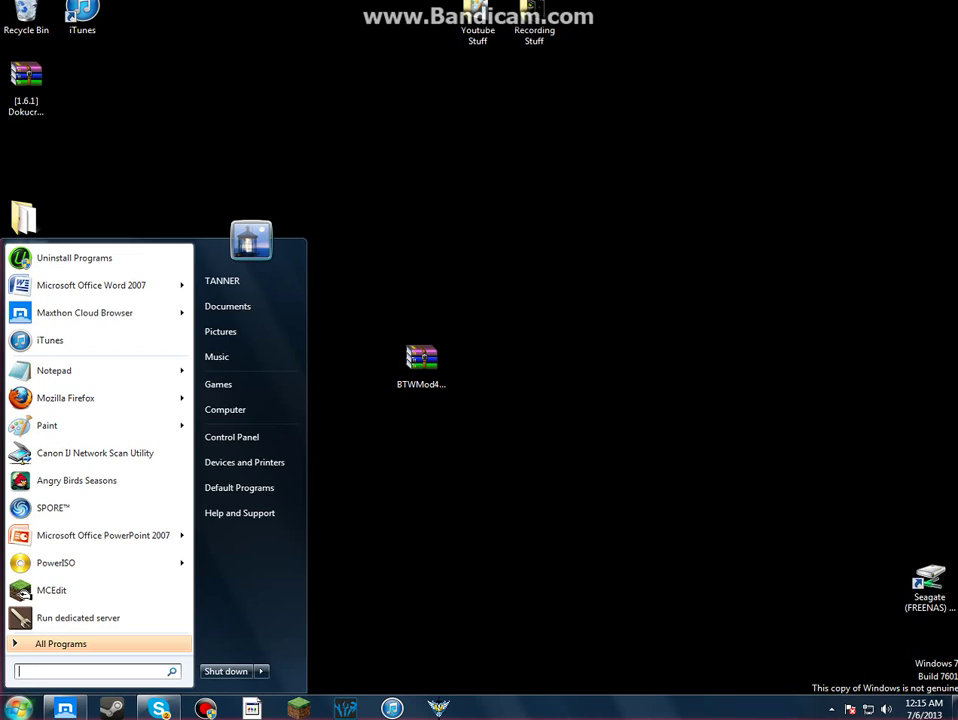
pyautogui.write('%appdat')
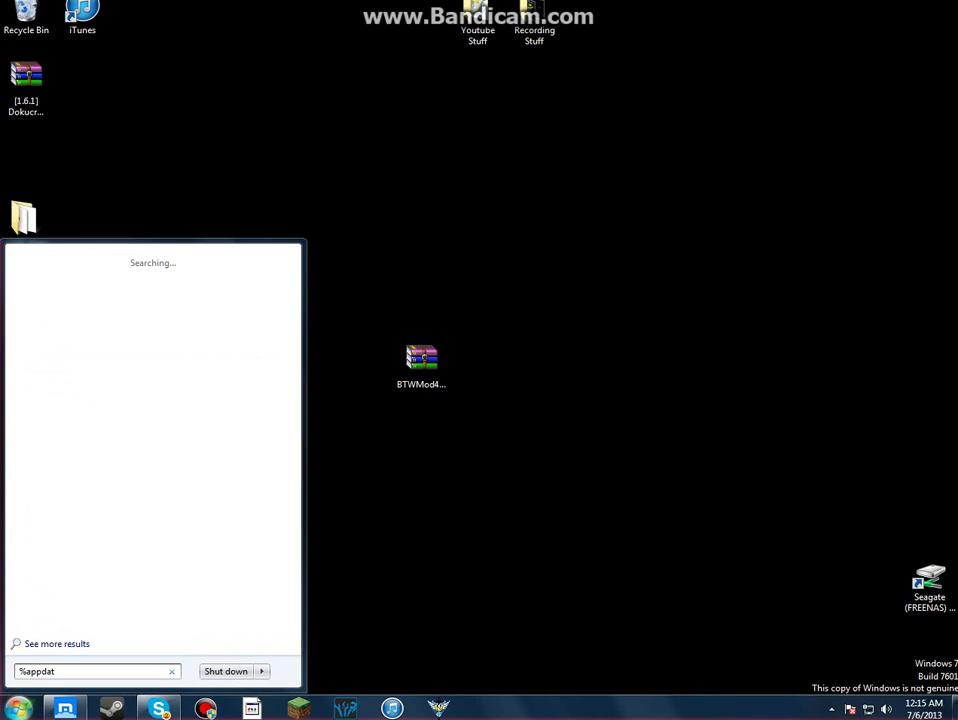
pyautogui.write('a%')
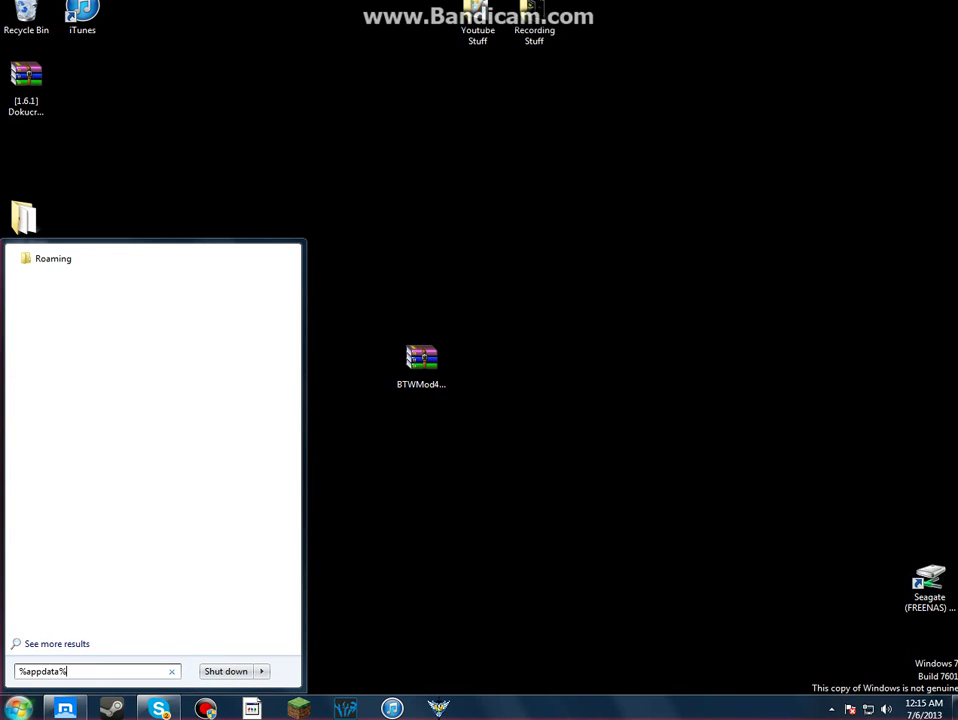
pyautogui.press('Return')
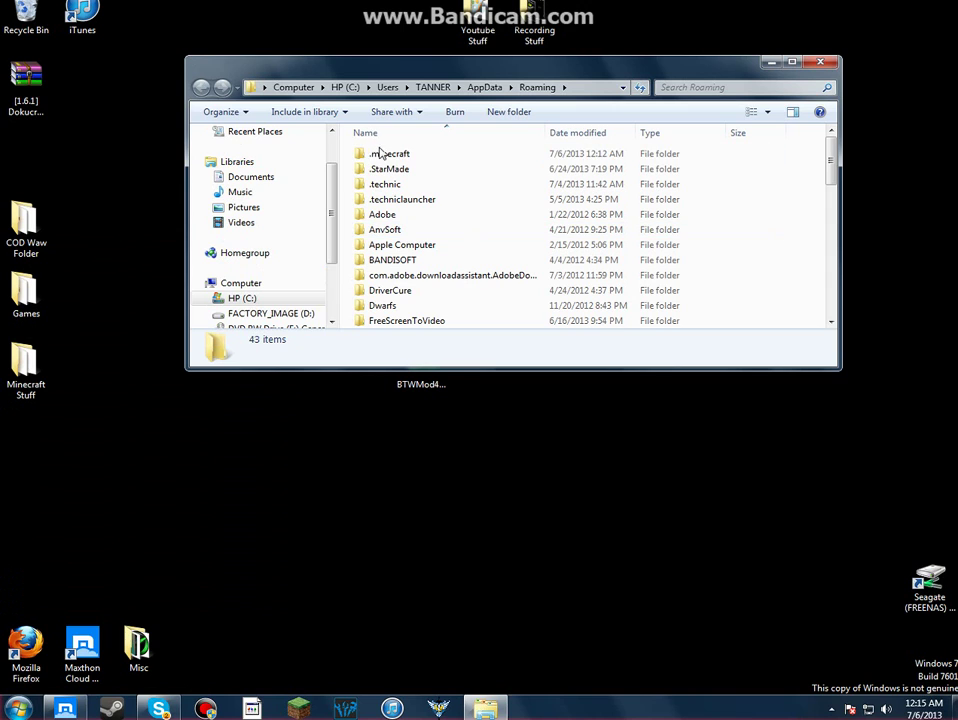
pyautogui.doubleClick(382, 153)
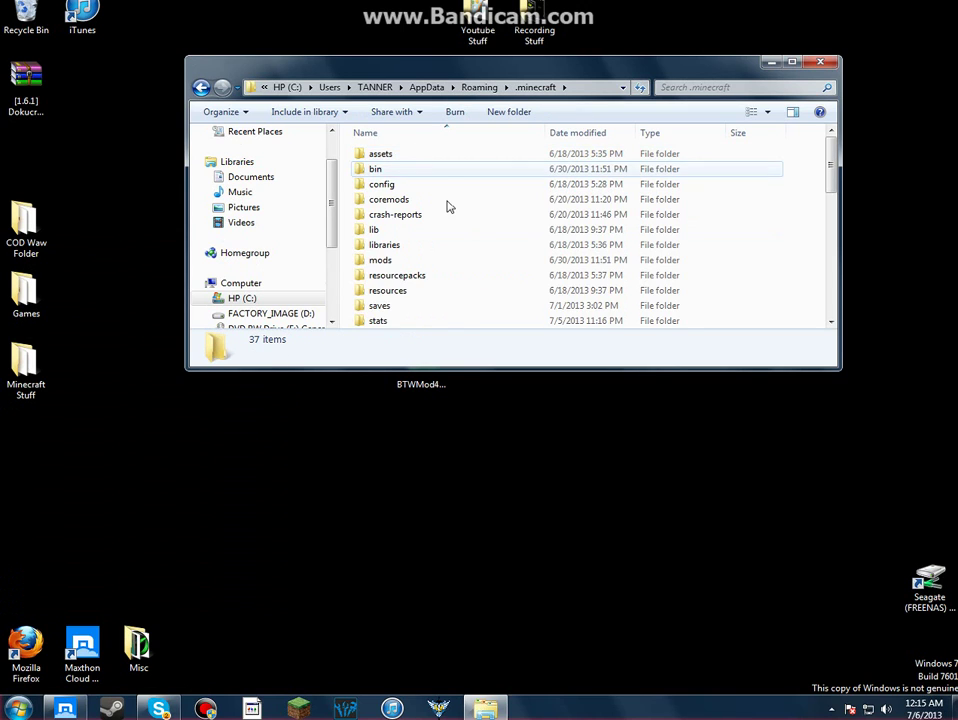
pyautogui.scroll(-2, 440, 215)
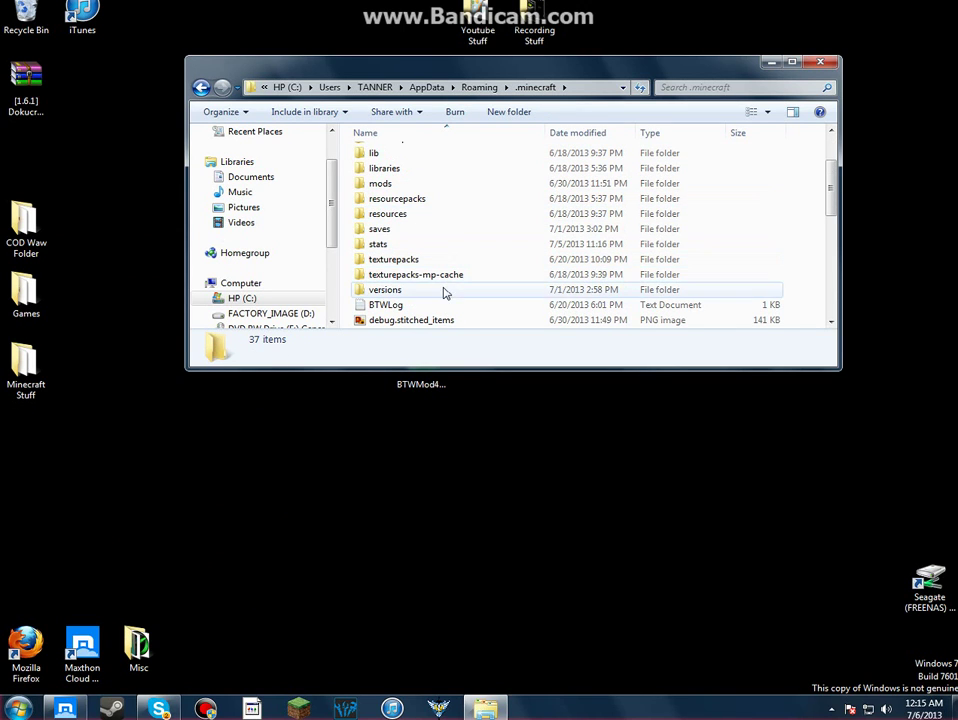
pyautogui.doubleClick(446, 291)
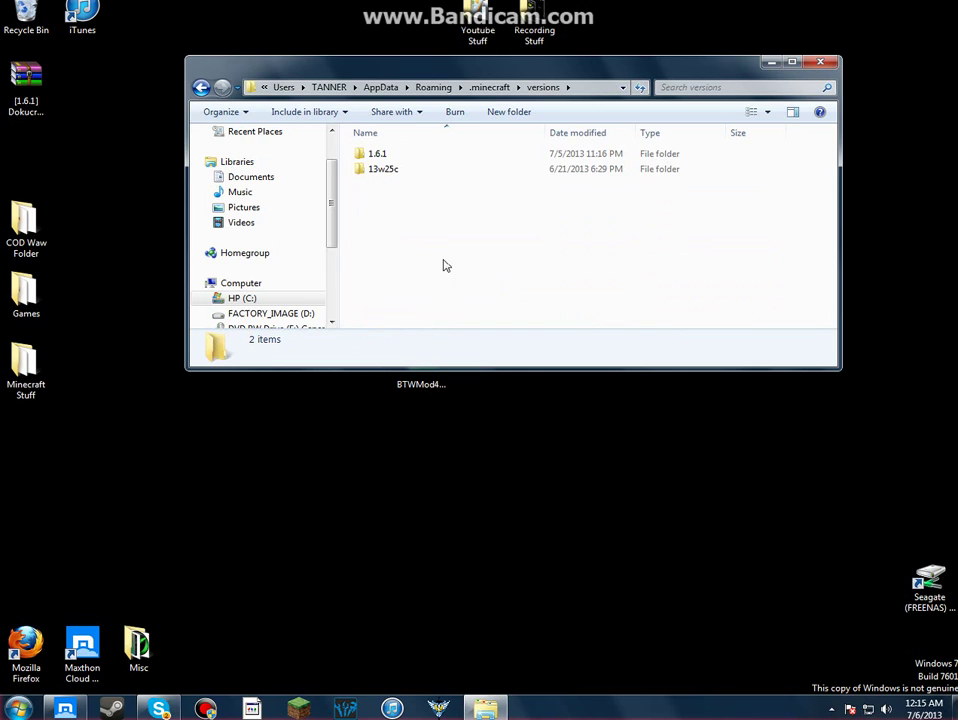
pyautogui.doubleClick(395, 159)
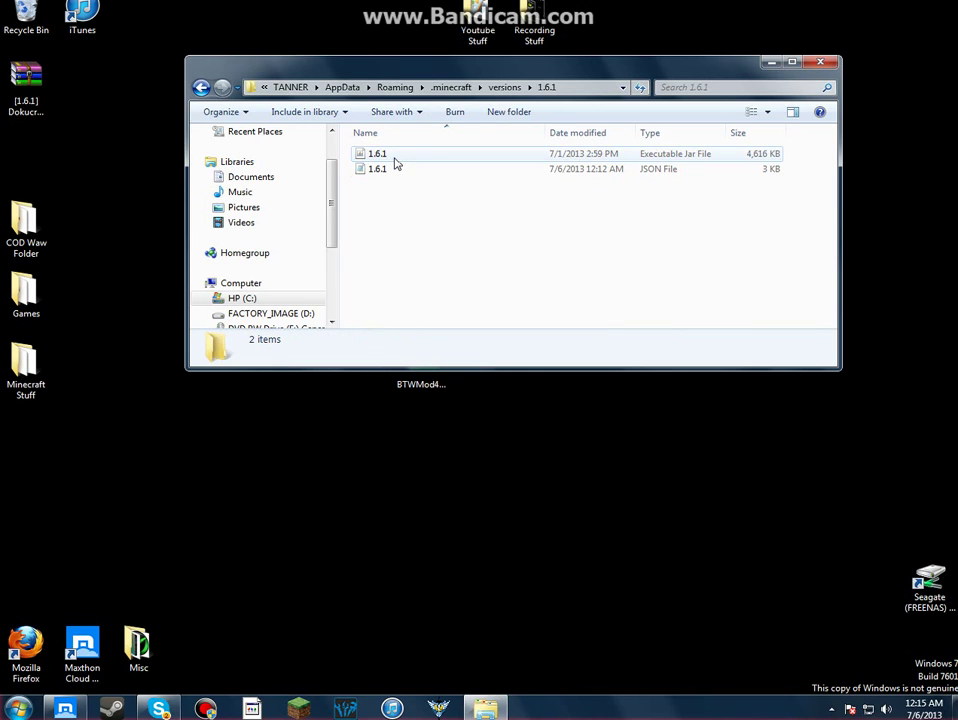
# Step: Rename the 1.6.1 jar file to Modded
pyautogui.click(397, 157)
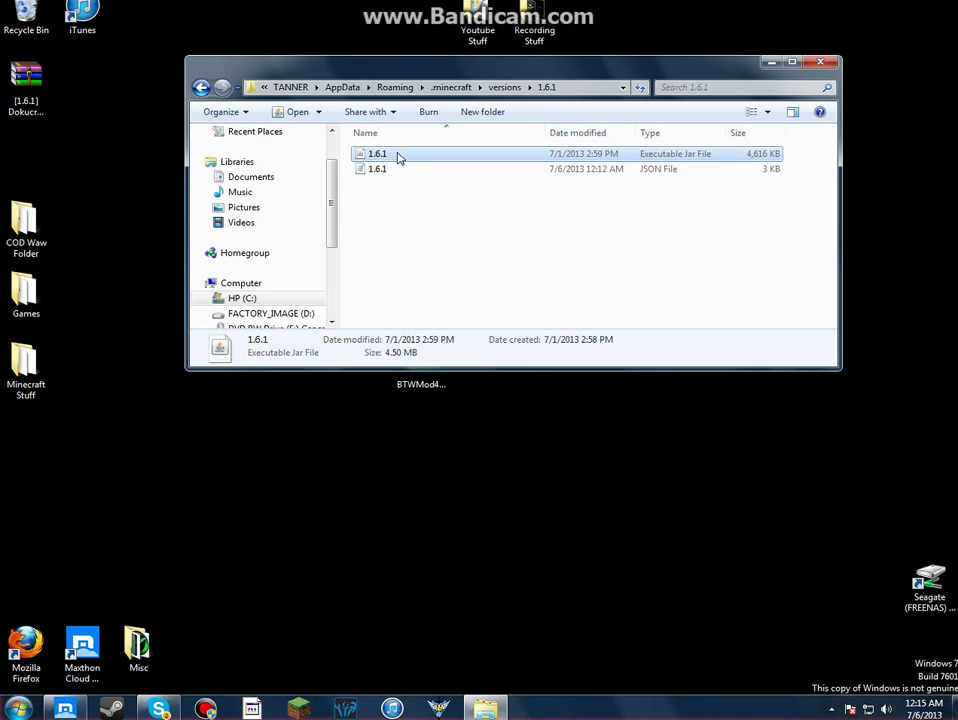
pyautogui.rightClick(397, 157)
pyautogui.click(477, 436)
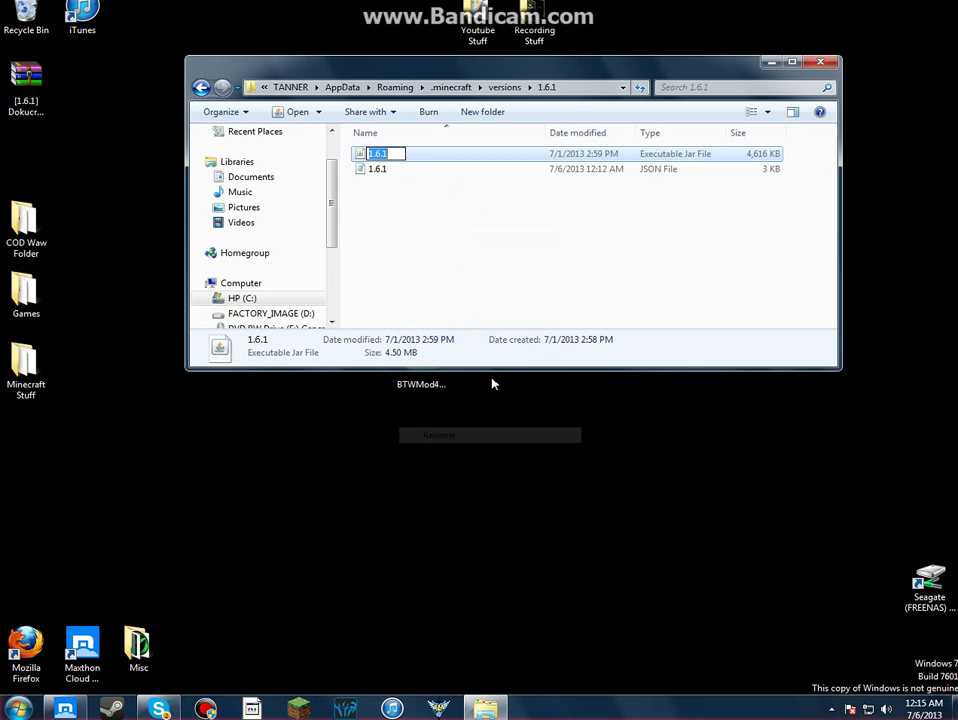
pyautogui.write('Mod')
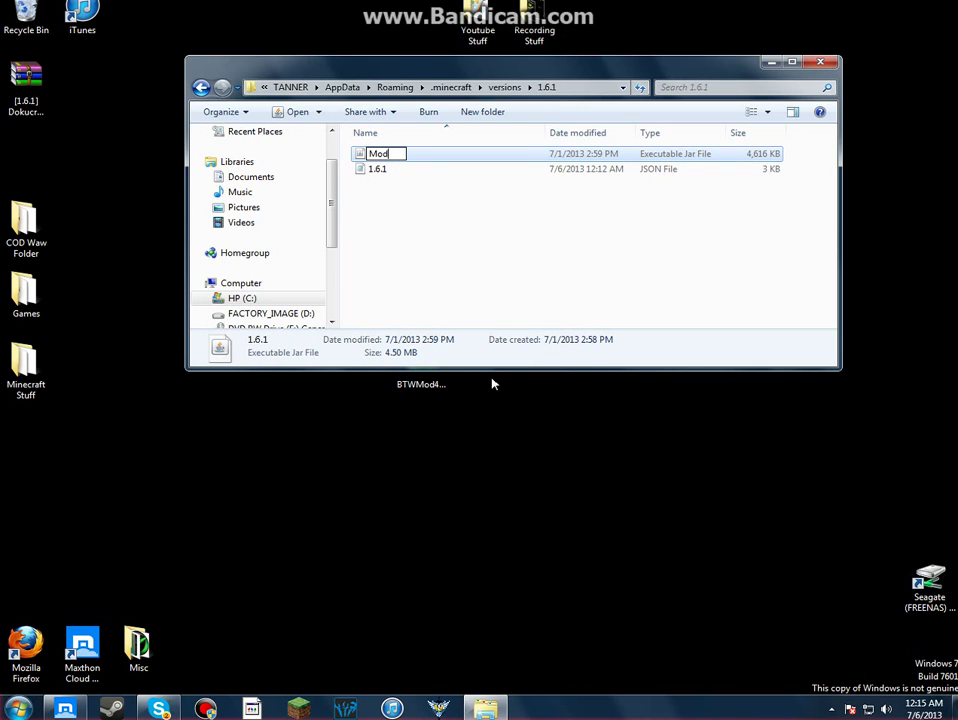
pyautogui.write('ded')
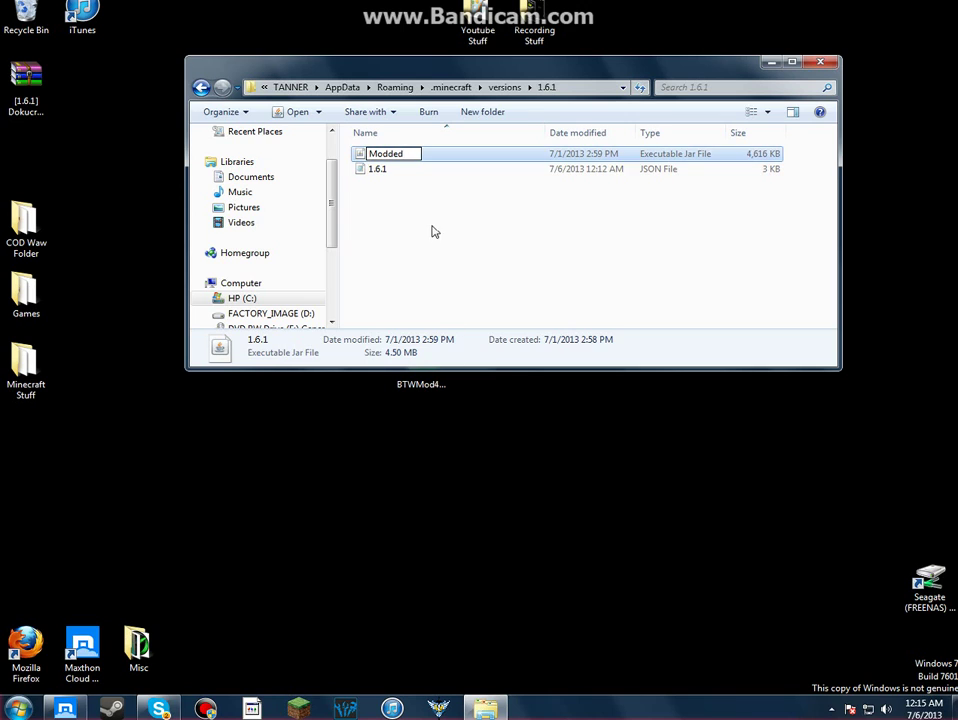
pyautogui.click(432, 229)
# Step: Rename the 1.6.1 JSON file to Modded and open it in Notepad
pyautogui.click(383, 163)
pyautogui.rightClick(383, 161)
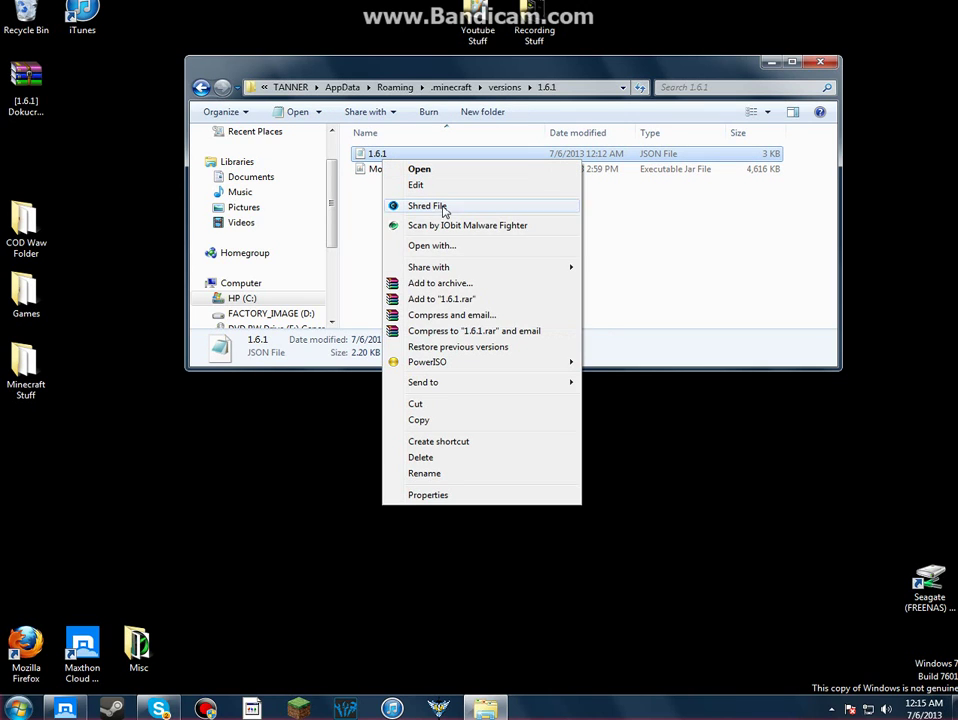
pyautogui.click(477, 474)
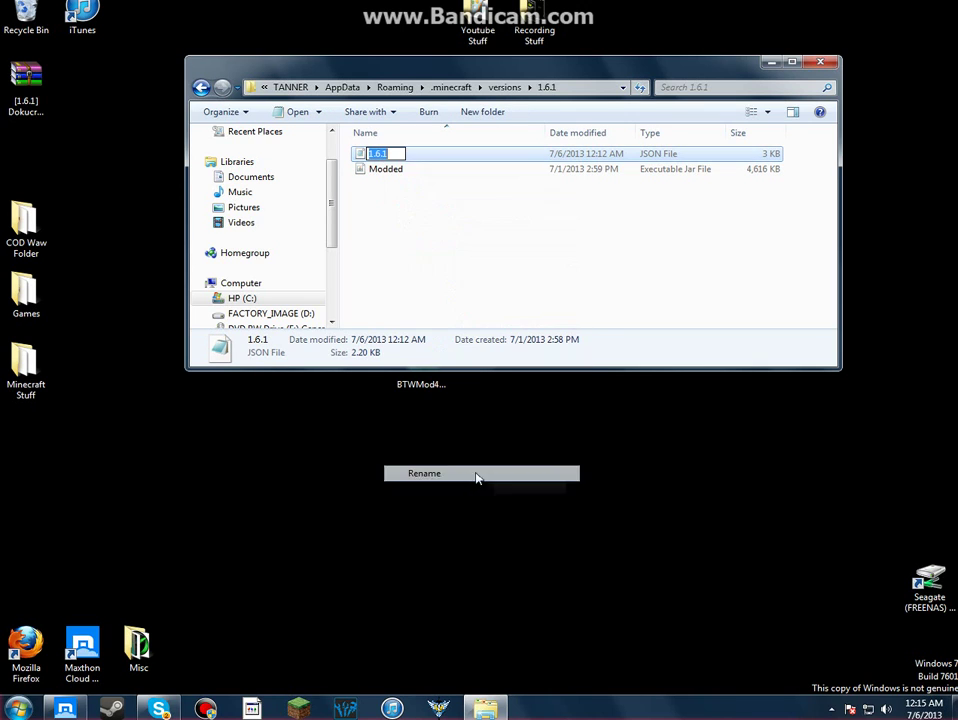
pyautogui.press('BackSpace')
pyautogui.write('Modded')
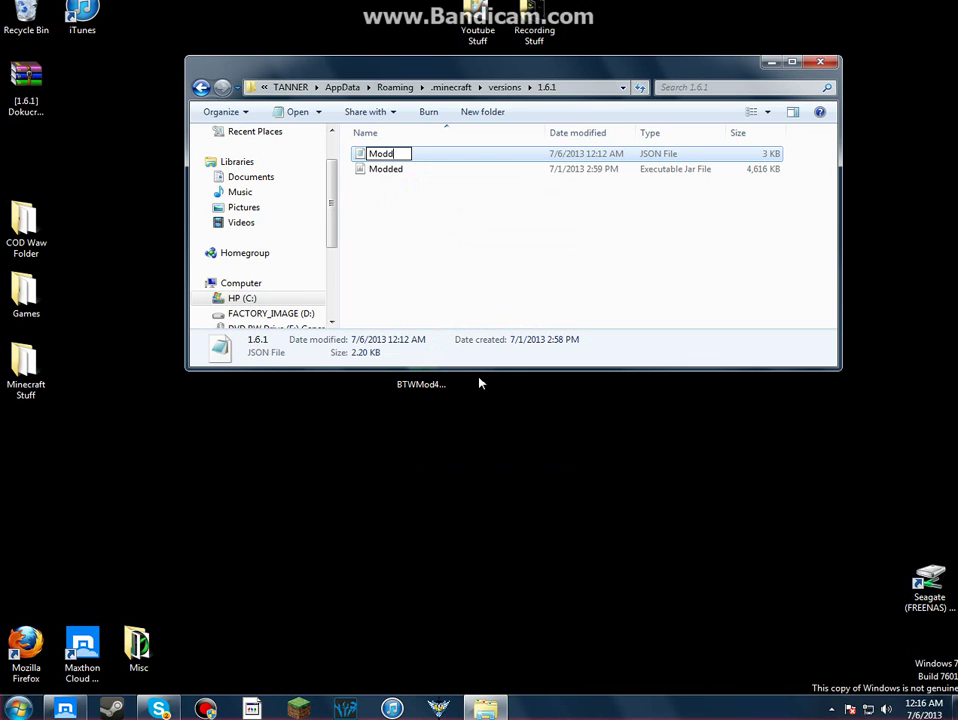
pyautogui.click(445, 301)
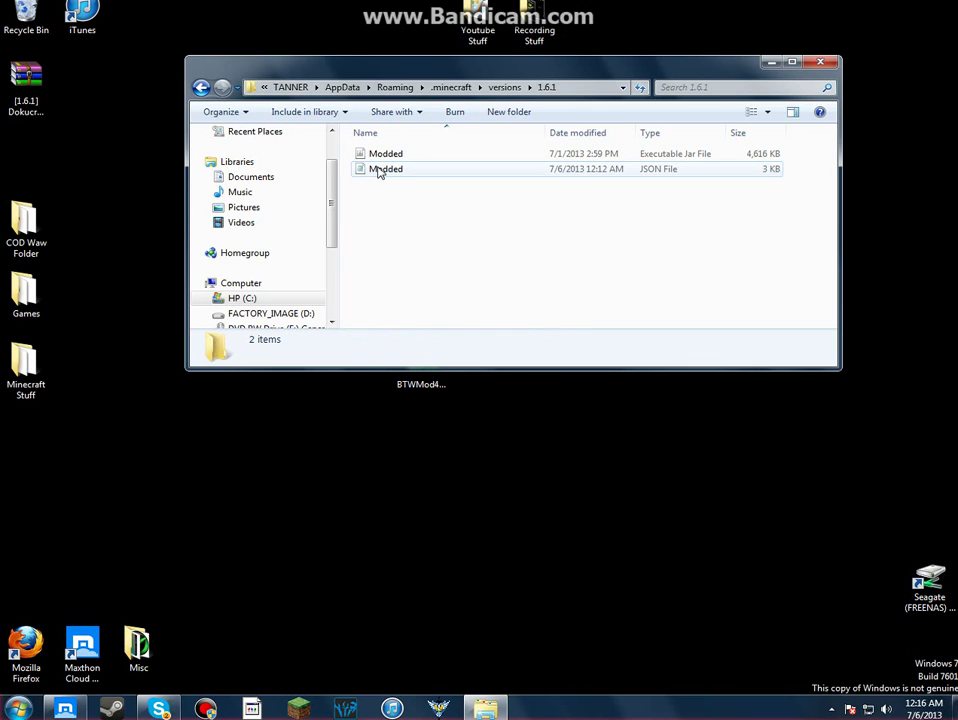
pyautogui.doubleClick(380, 170)
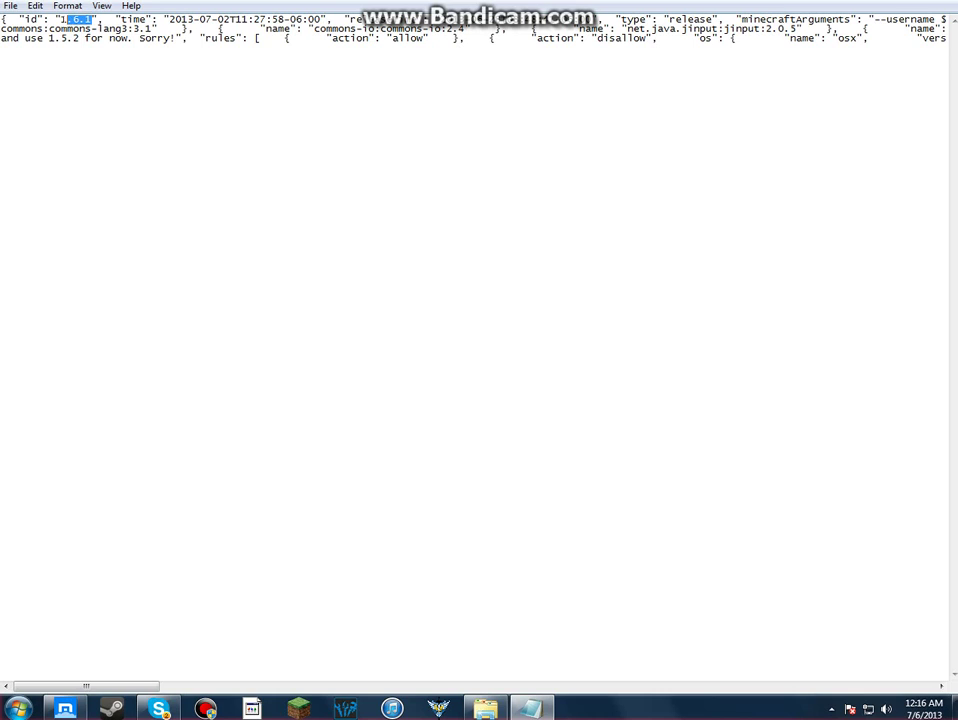
# Step: Replace the JSON "id" value 1.6.1 with Modded and save Modded.json
pyautogui.press('BackSpace')
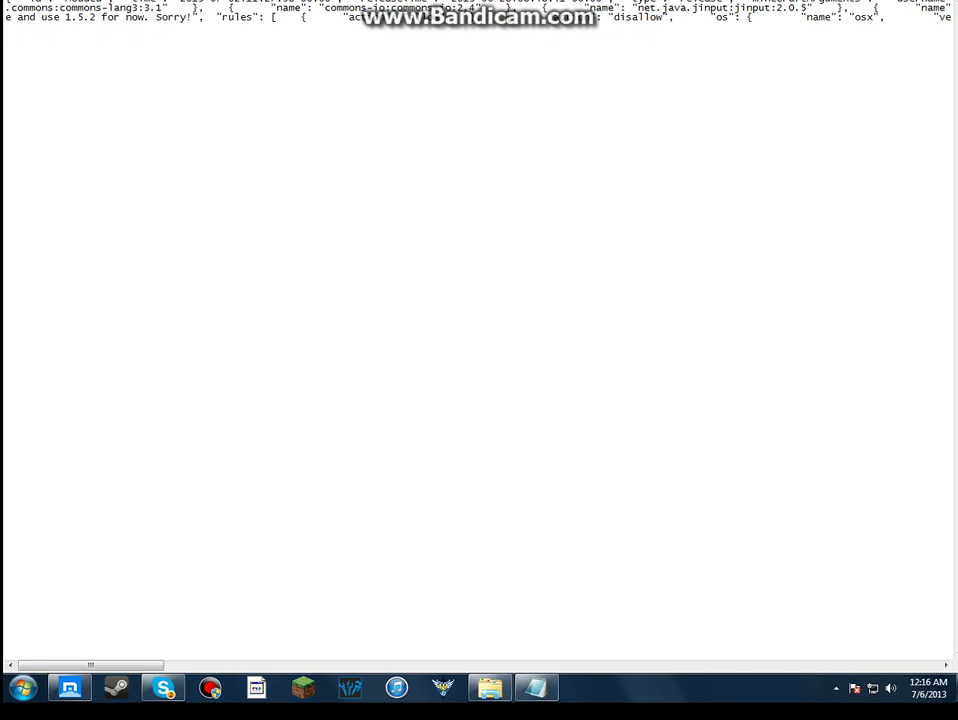
pyautogui.hotkey('alt', 'F4')
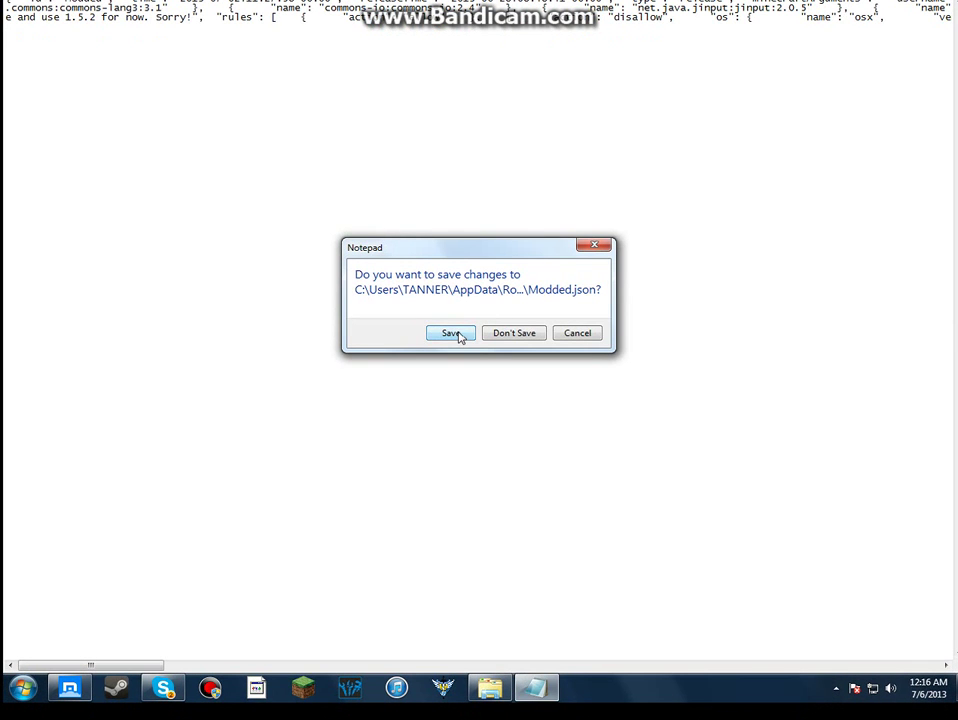
pyautogui.click(455, 334)
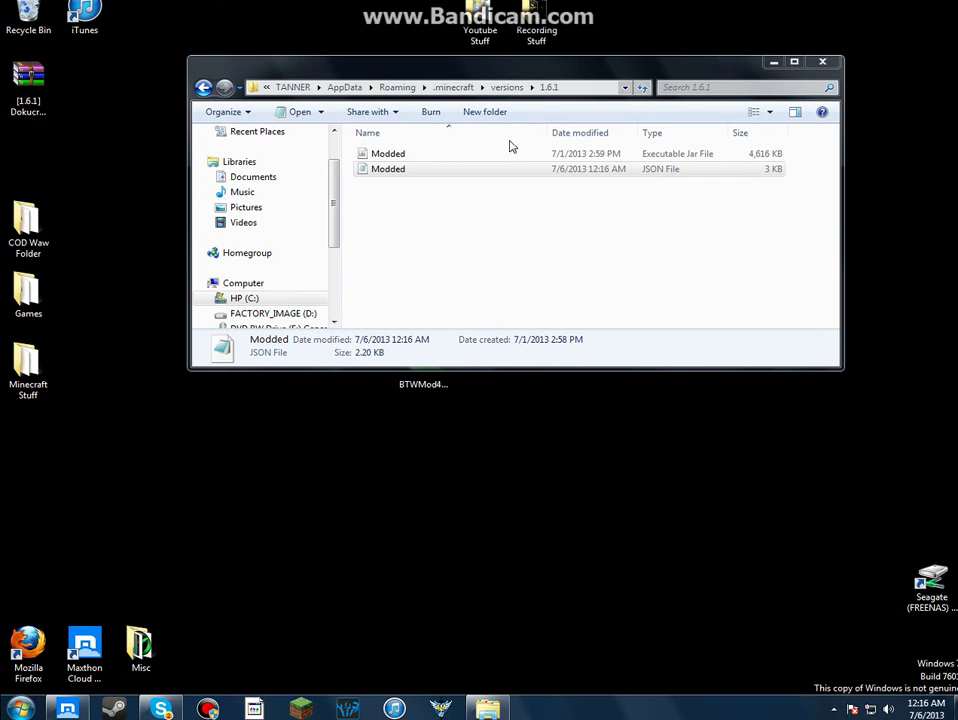
# Step: Open Modded.jar as an archive in WinRAR and dismiss the license reminder
pyautogui.rightClick(434, 157)
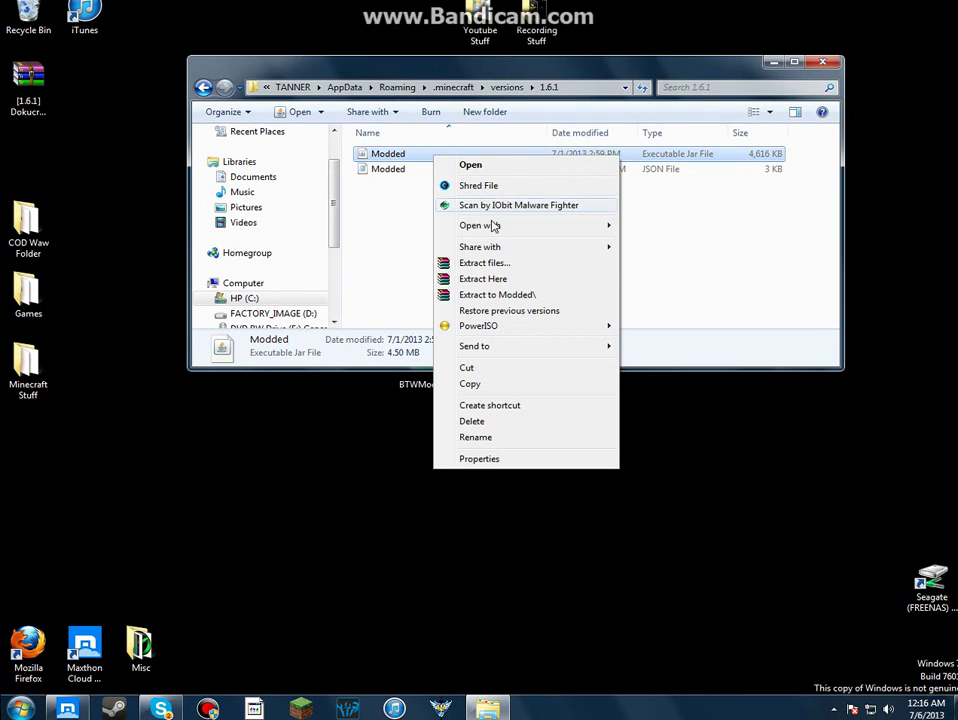
pyautogui.moveTo(490, 225)
pyautogui.click(704, 243)
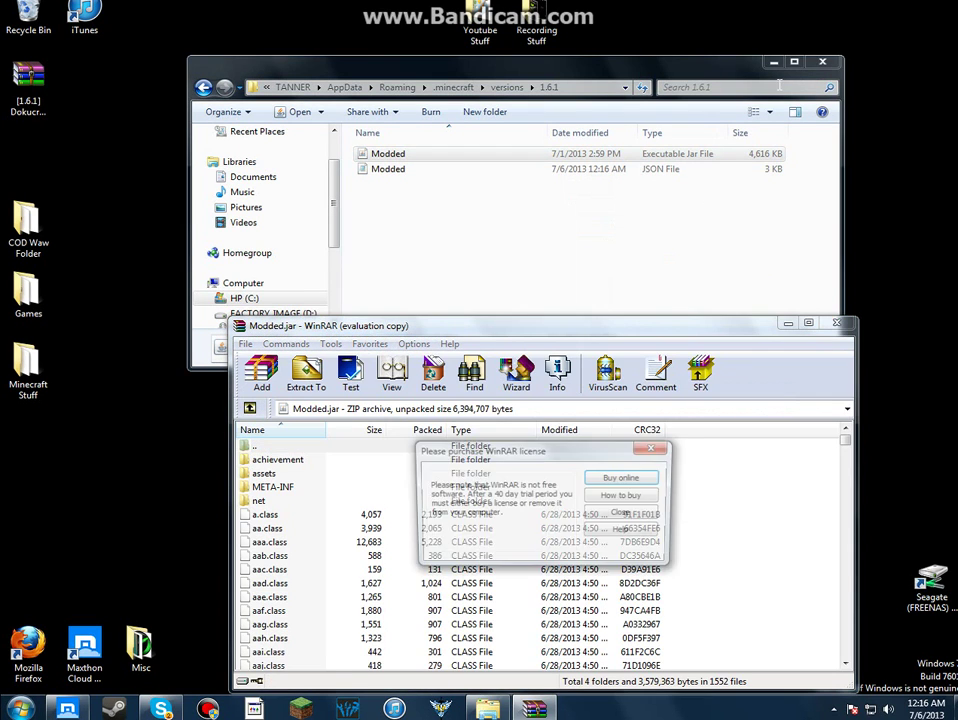
pyautogui.click(773, 62)
pyautogui.click(624, 513)
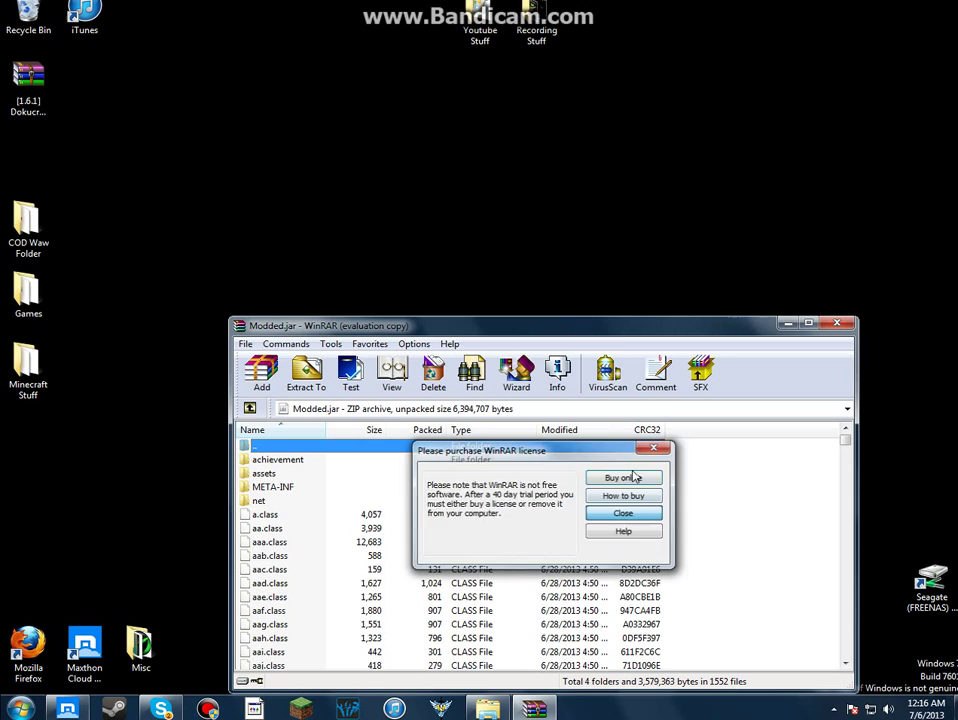
# Step: Delete the META-INF folder from the Modded.jar archive
pyautogui.rightClick(298, 488)
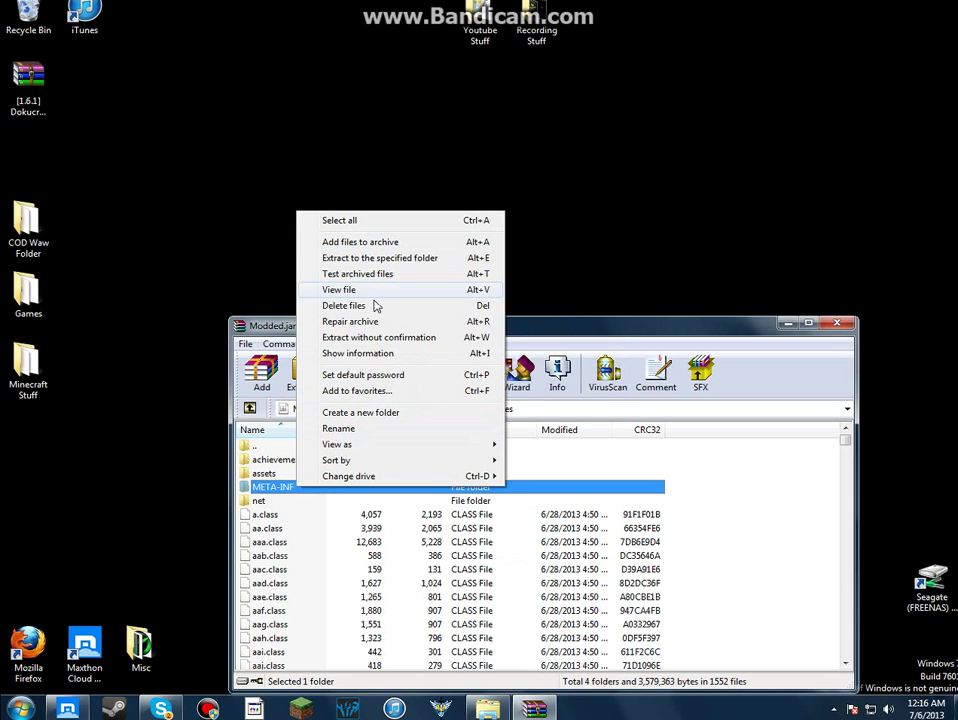
pyautogui.click(408, 306)
pyautogui.click(498, 394)
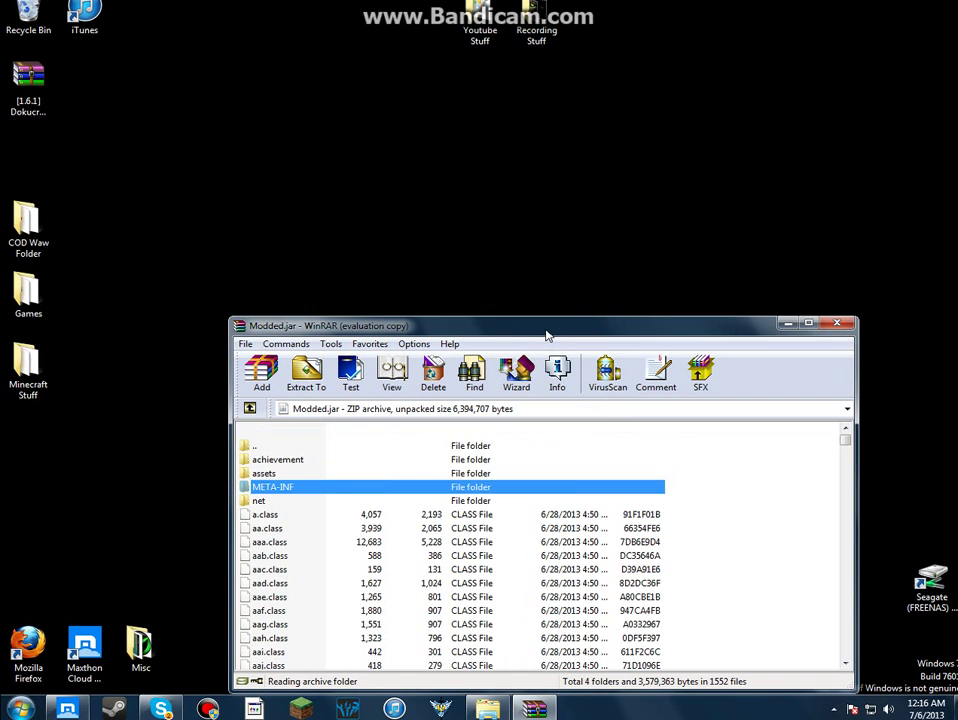
pyautogui.moveTo(503, 325)
pyautogui.mouseDown()
pyautogui.moveTo(708, 156)
pyautogui.moveTo(721, 222)
pyautogui.moveTo(521, 328)
pyautogui.moveTo(470, 375)
pyautogui.moveTo(436, 312)
pyautogui.moveTo(440, 207)
pyautogui.mouseUp()
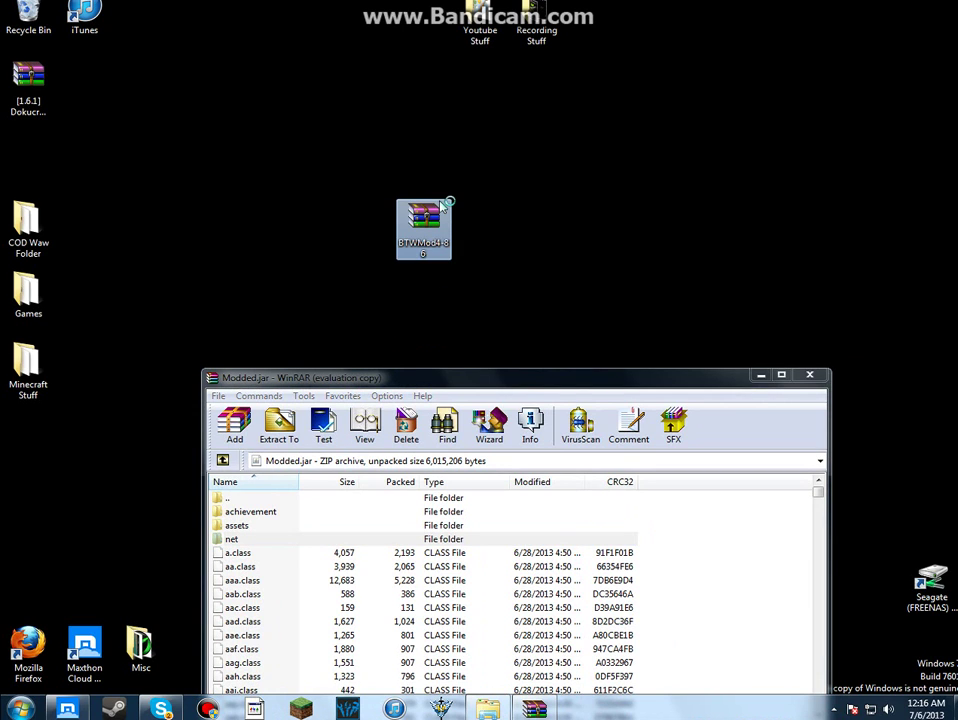
# Step: Open the MINECRAFT-JAR folder of BTWMod4-86.zip alongside the Modded.jar window
pyautogui.doubleClick(432, 218)
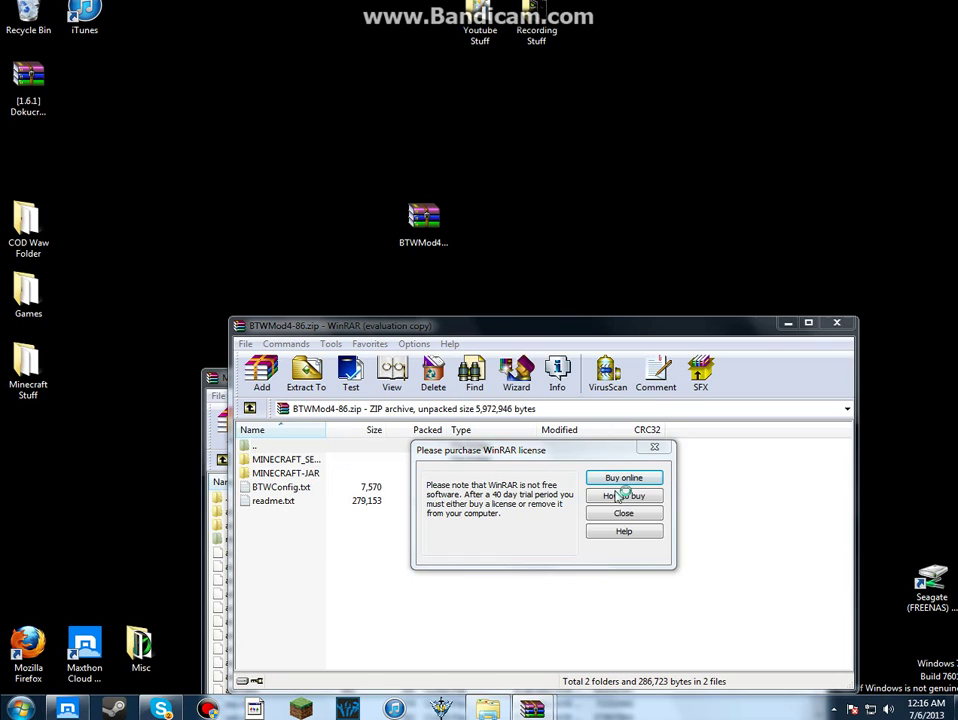
pyautogui.click(621, 511)
pyautogui.doubleClick(329, 476)
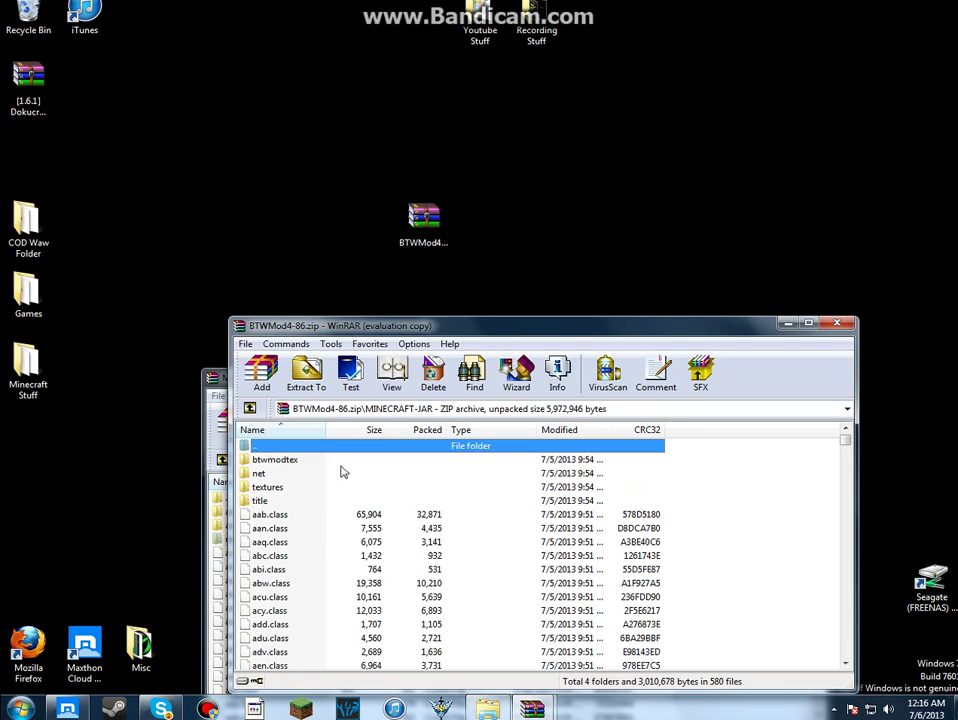
pyautogui.click(222, 378)
pyautogui.moveTo(223, 378)
pyautogui.mouseDown()
pyautogui.moveTo(255, 106)
pyautogui.moveTo(273, 69)
pyautogui.mouseUp()
pyautogui.click(743, 487)
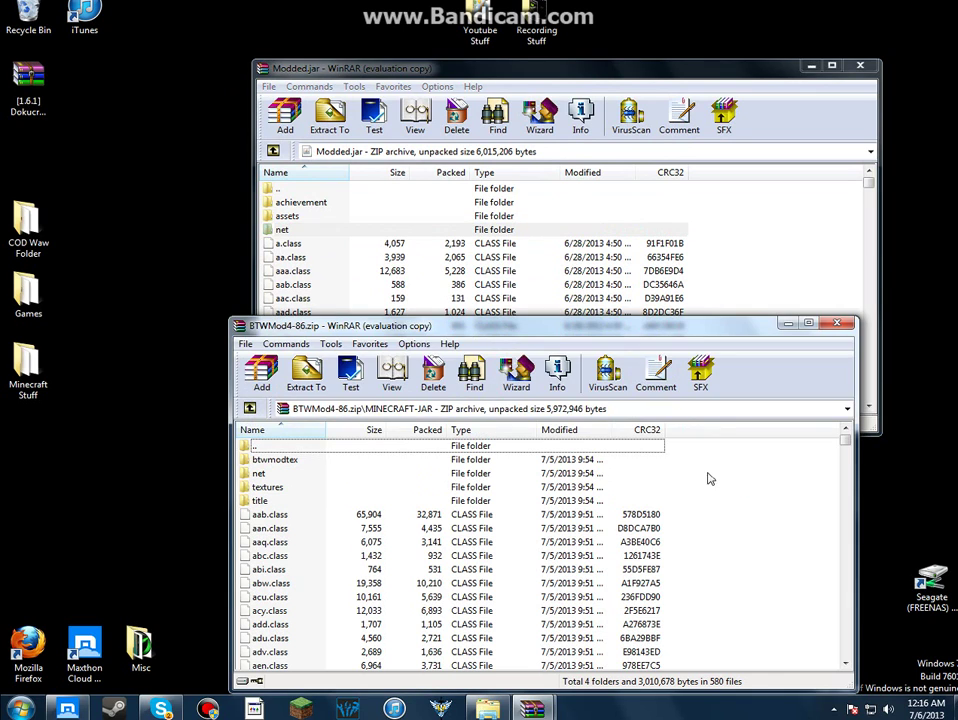
# Step: Add all MINECRAFT-JAR files into Modded.jar and close that archive
pyautogui.moveTo(673, 463)
pyautogui.mouseDown()
pyautogui.moveTo(640, 530)
pyautogui.moveTo(620, 690)
pyautogui.moveTo(829, 560)
pyautogui.mouseUp()
pyautogui.click(810, 529)
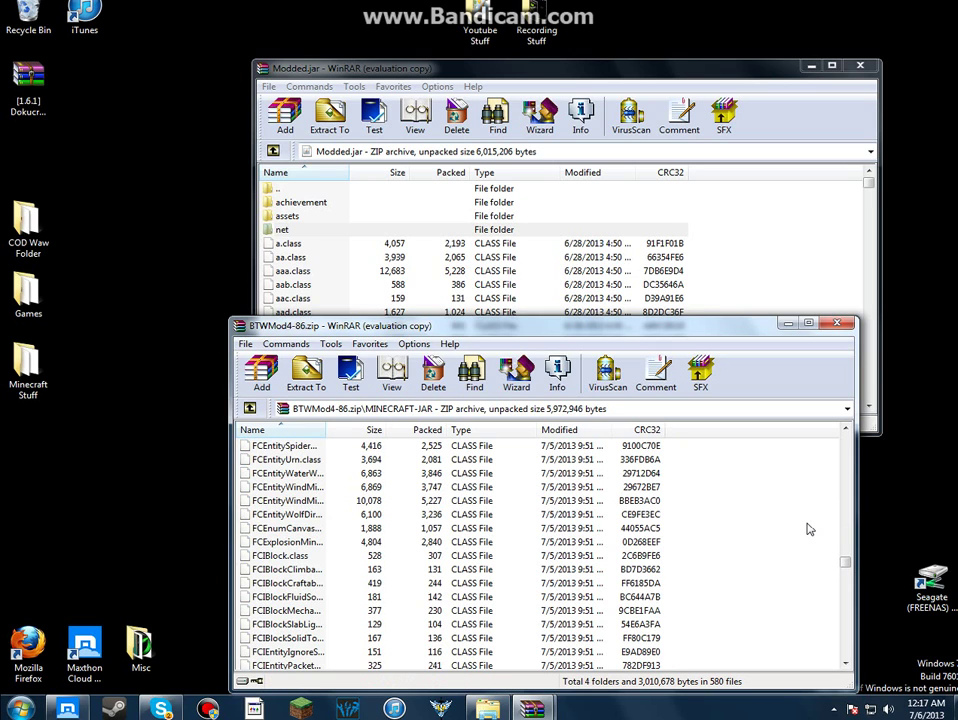
pyautogui.hotkey('ctrl', 'a')
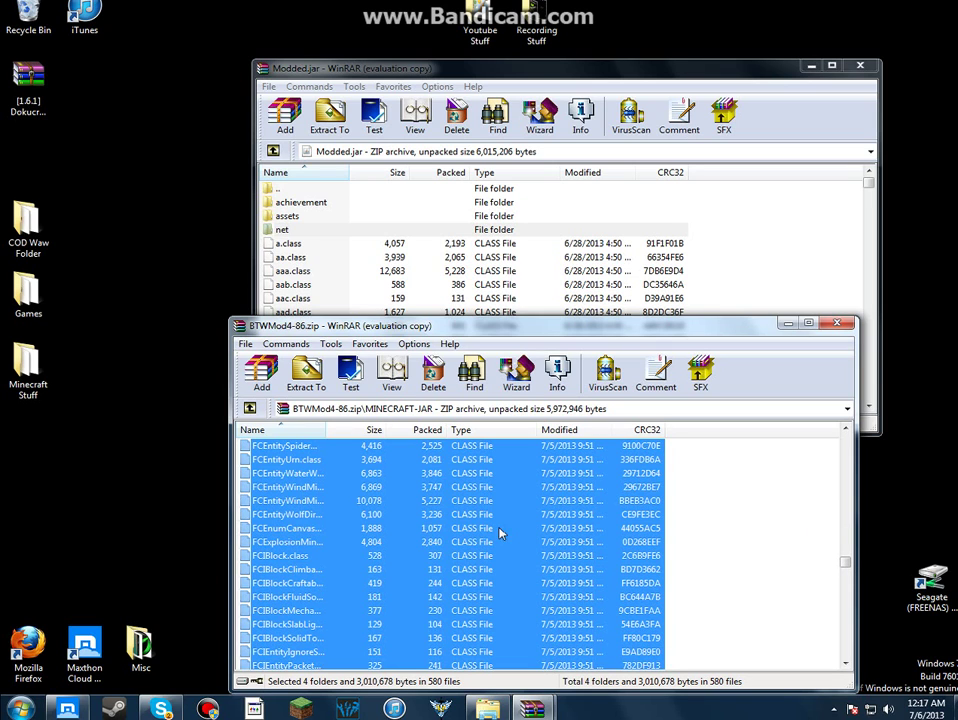
pyautogui.moveTo(500, 533)
pyautogui.mouseDown()
pyautogui.moveTo(563, 208)
pyautogui.moveTo(575, 196)
pyautogui.mouseUp()
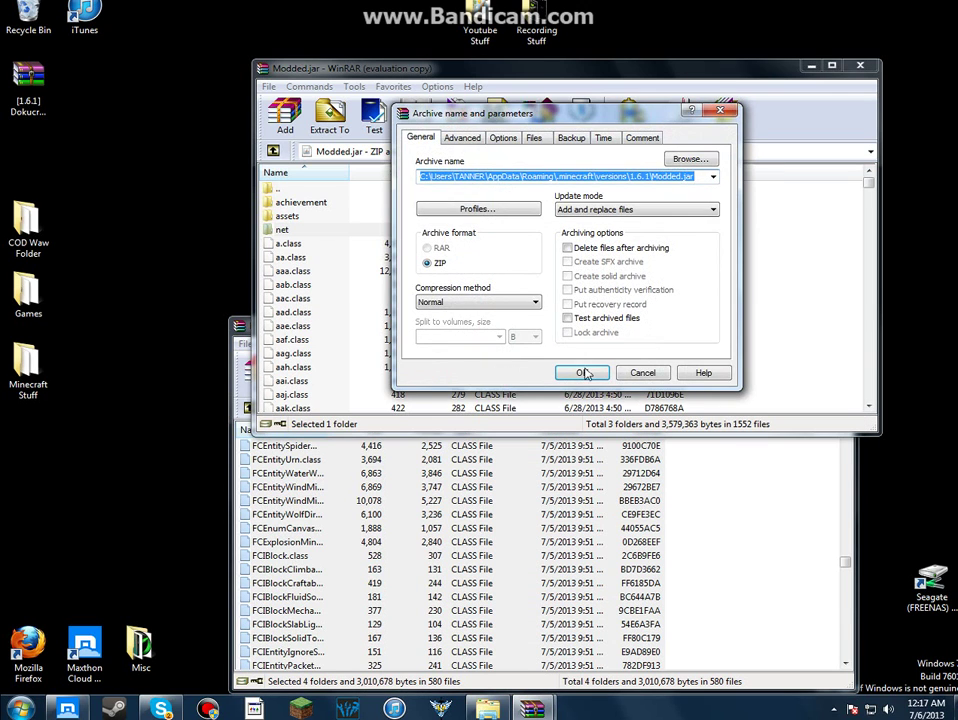
pyautogui.click(585, 373)
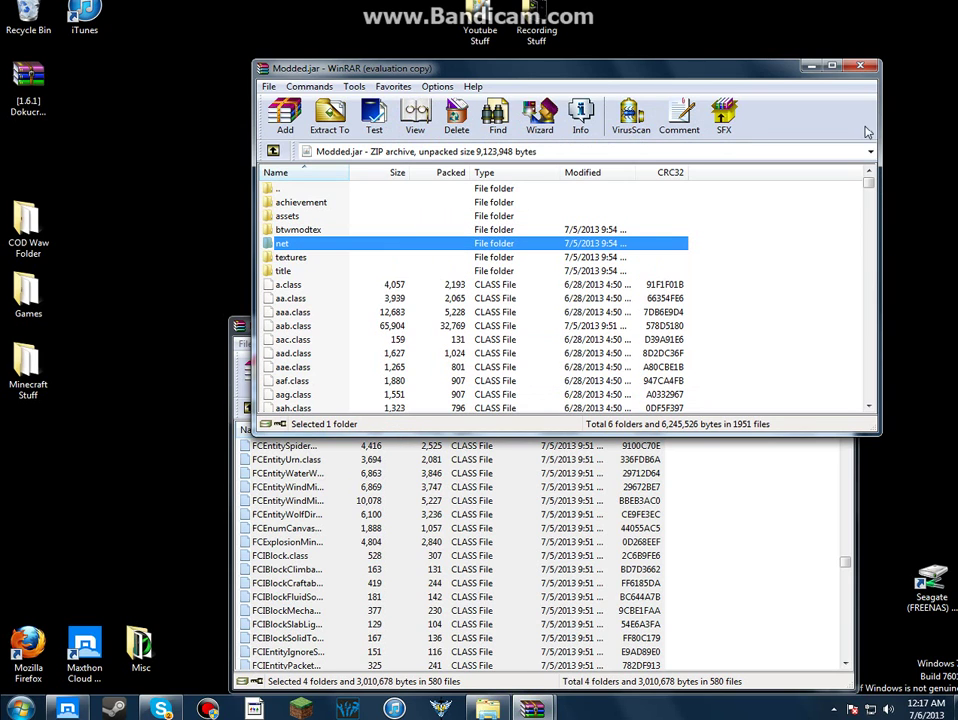
pyautogui.click(860, 66)
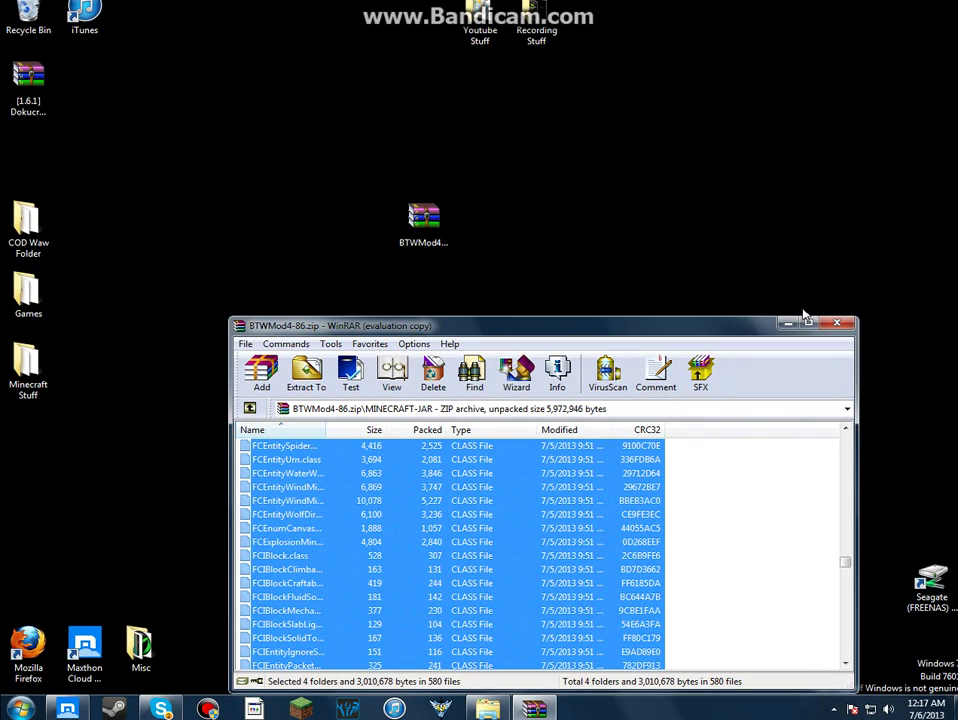
# Step: Close the mod zip and Play release 1.6.1 from Minecraft Launcher
pyautogui.hotkey('alt', 'F4')
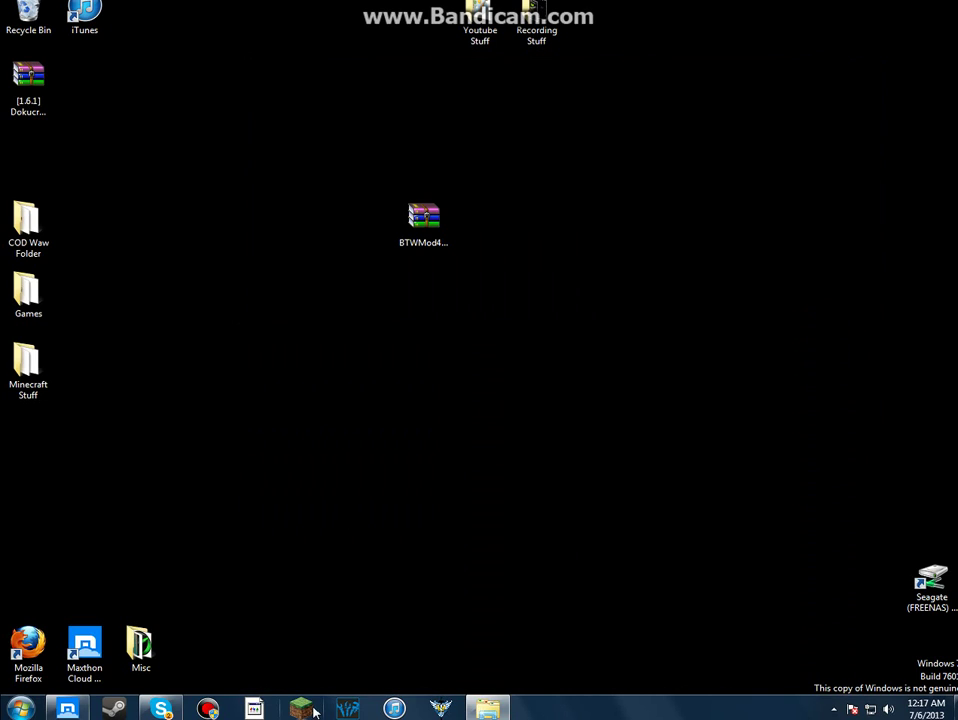
pyautogui.click(305, 708)
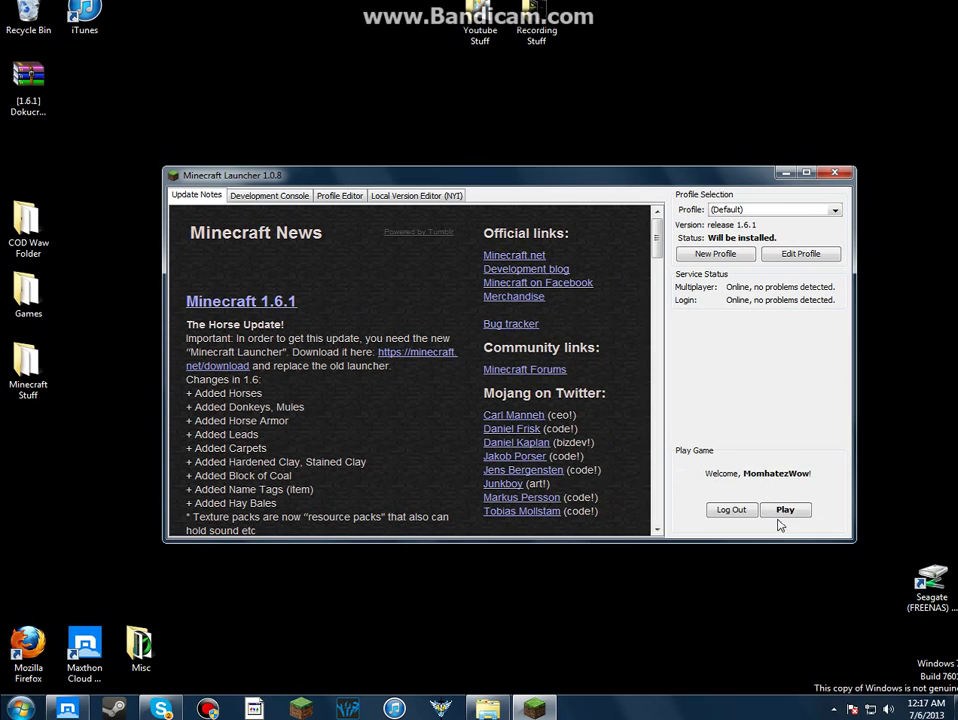
pyautogui.click(786, 517)
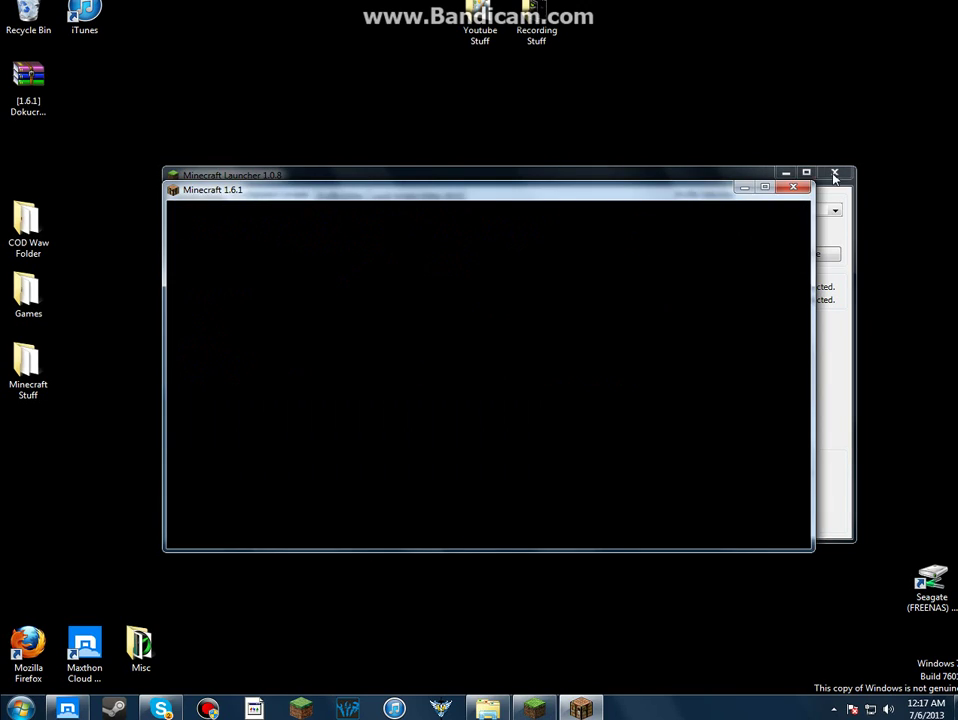
# Step: Close the launcher and load the 1.6.1 Survival world from Singleplayer
pyautogui.click(834, 172)
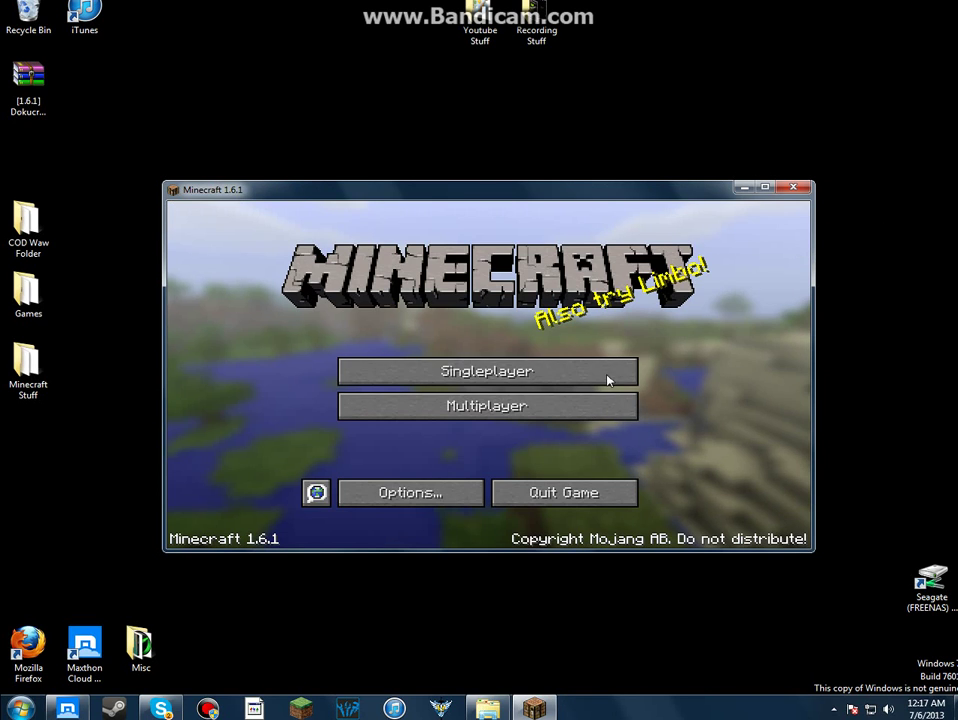
pyautogui.click(594, 374)
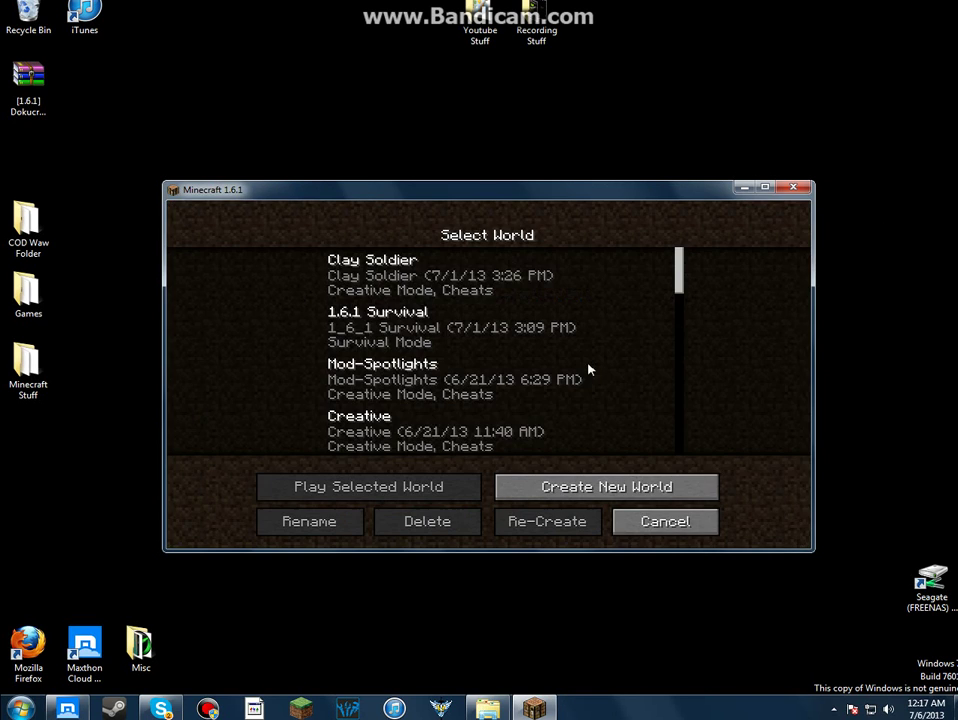
pyautogui.doubleClick(406, 327)
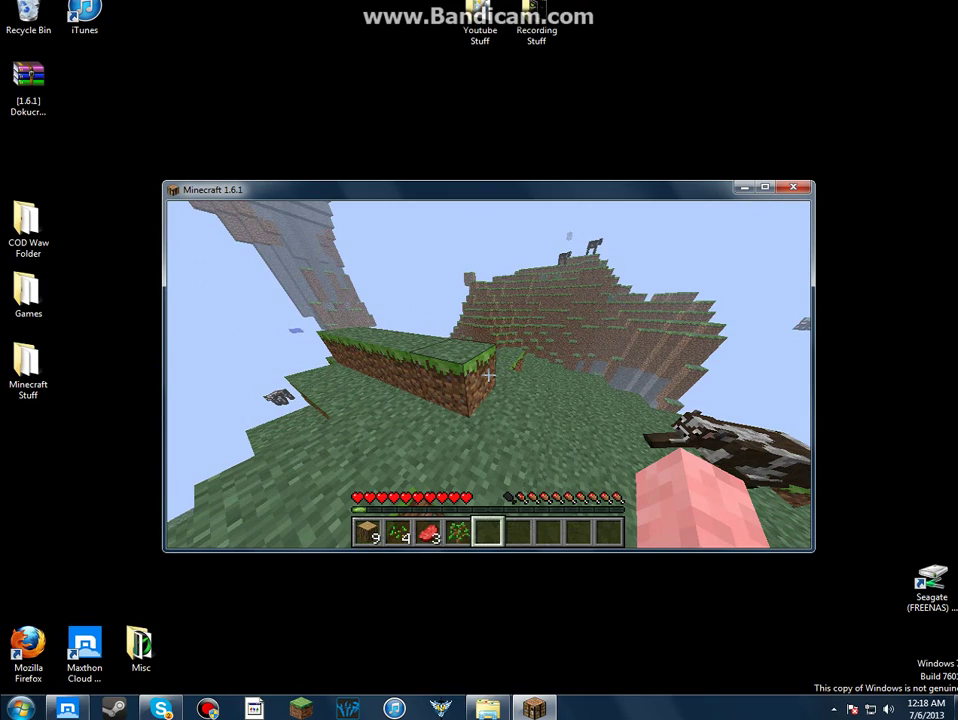
# Step: Dig out and place a dirt block, go full screen, walk forward, open the inventory
pyautogui.click(488, 375)
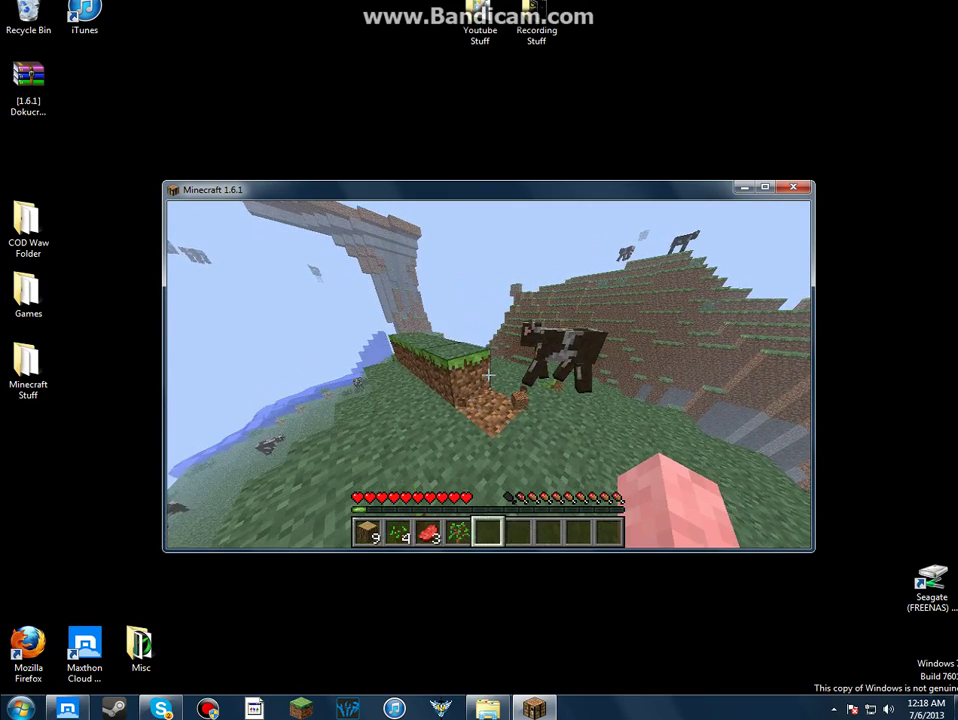
pyautogui.rightClick(488, 375)
pyautogui.press('e')
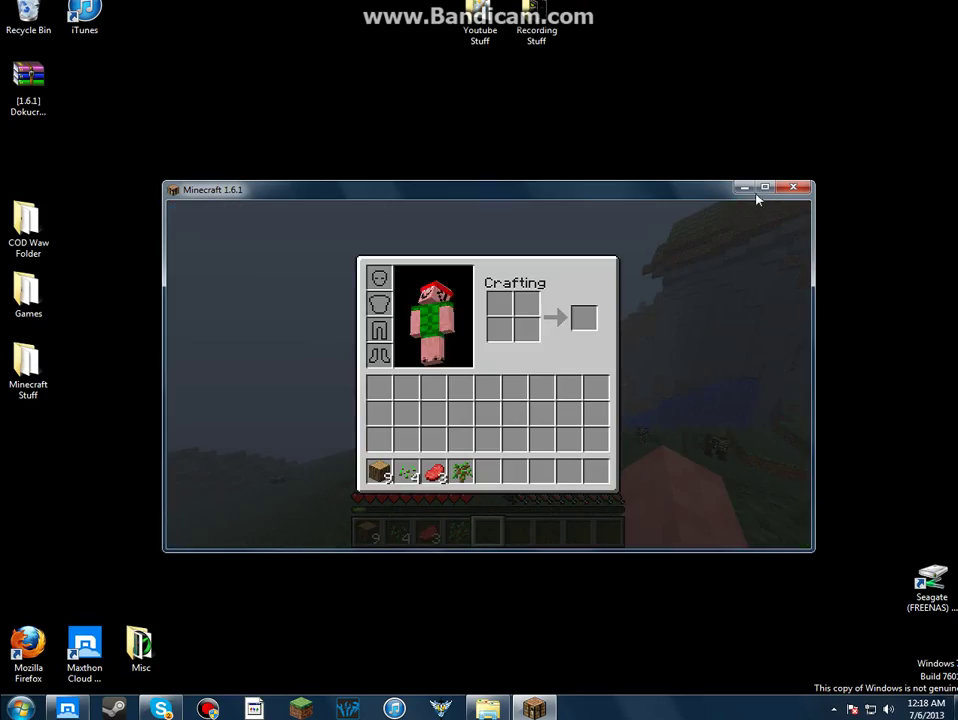
pyautogui.click(766, 189)
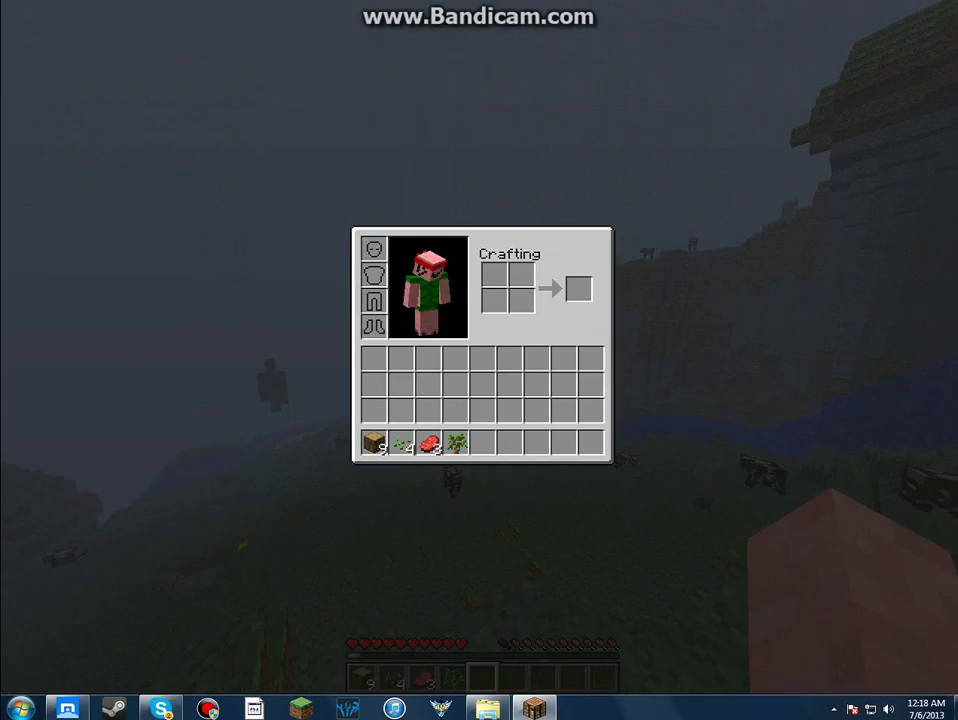
pyautogui.press('e')
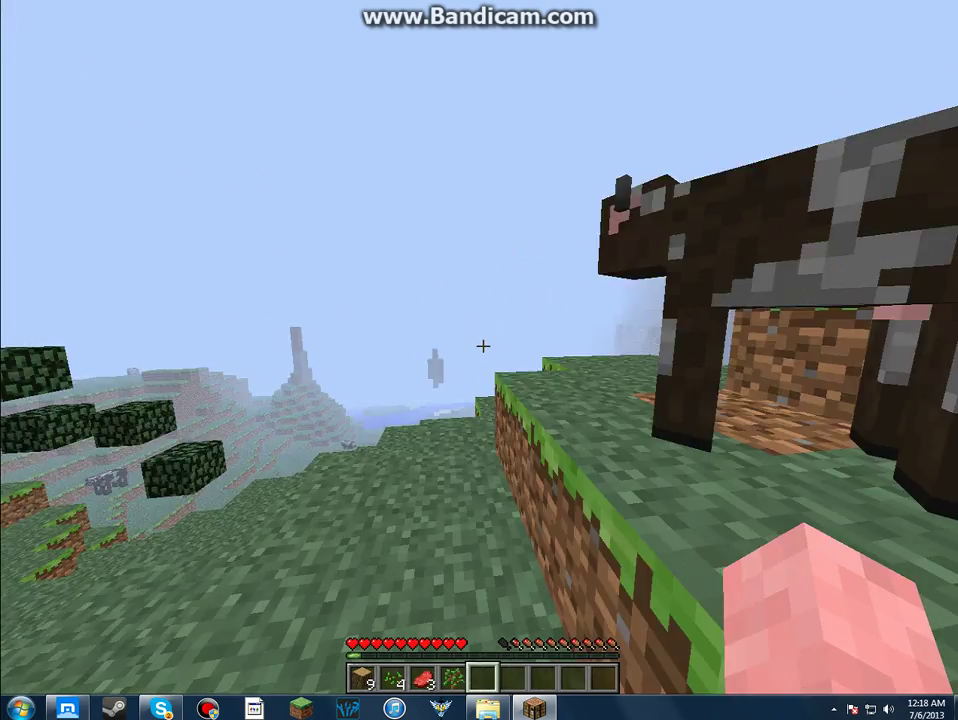
pyautogui.press('w')
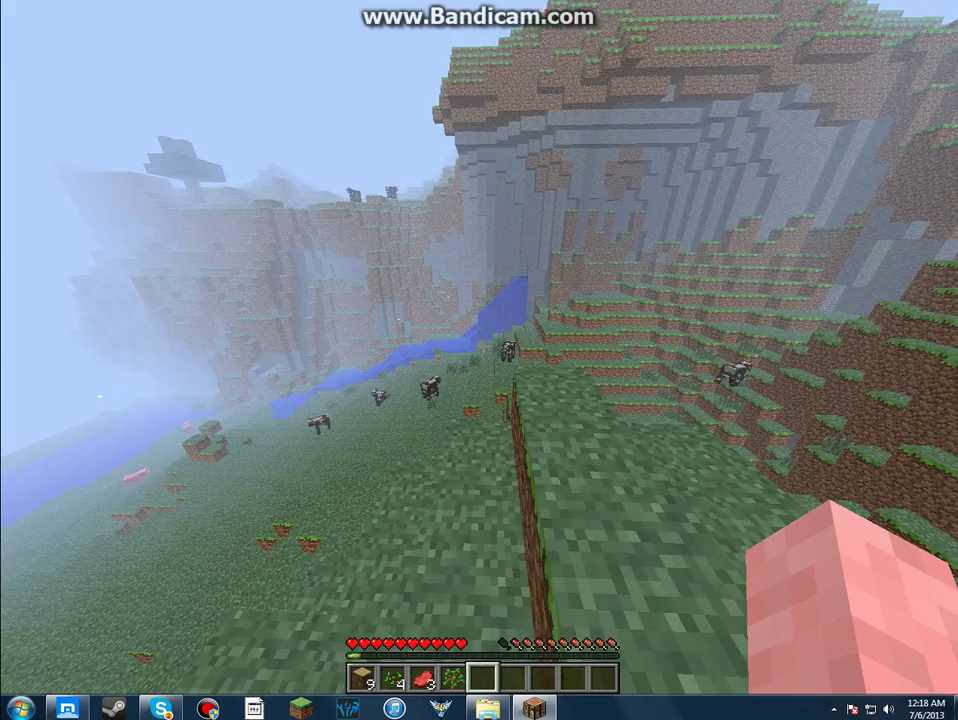
pyautogui.press('e')
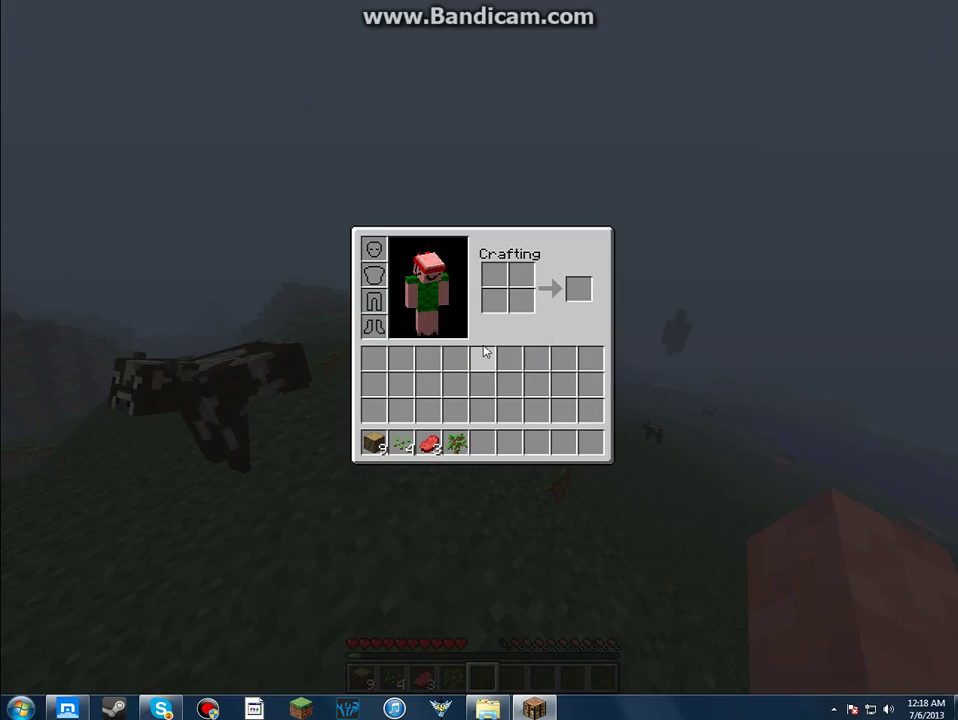